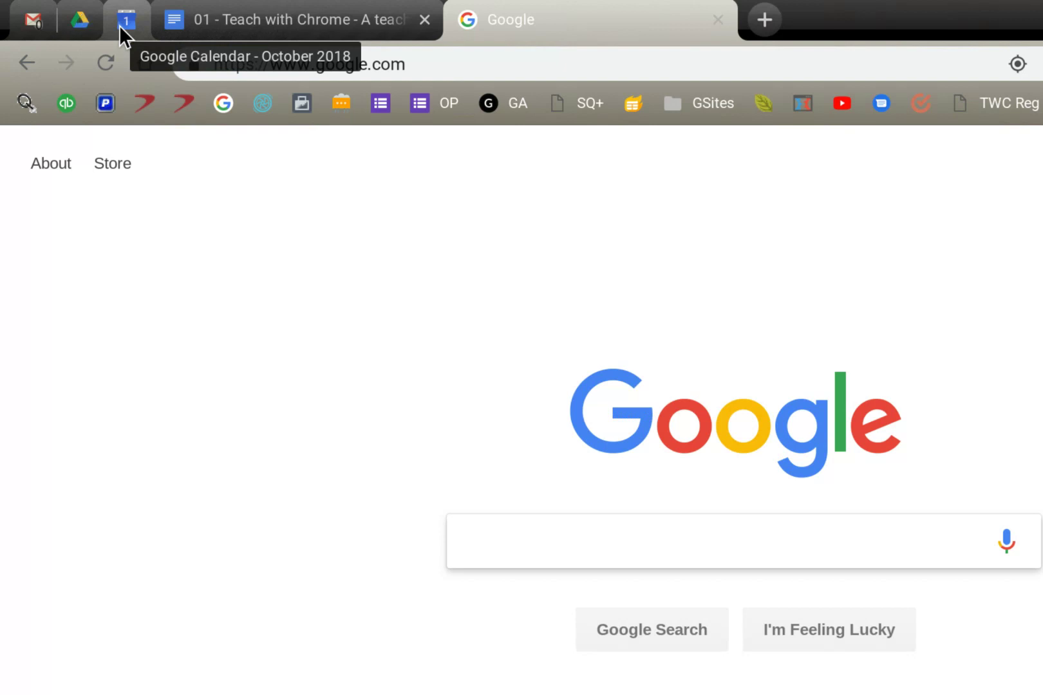
# Pin the Teach with Chrome Docs tab, then unpin it back to a normal tab
pyautogui.rightClick(178, 31)
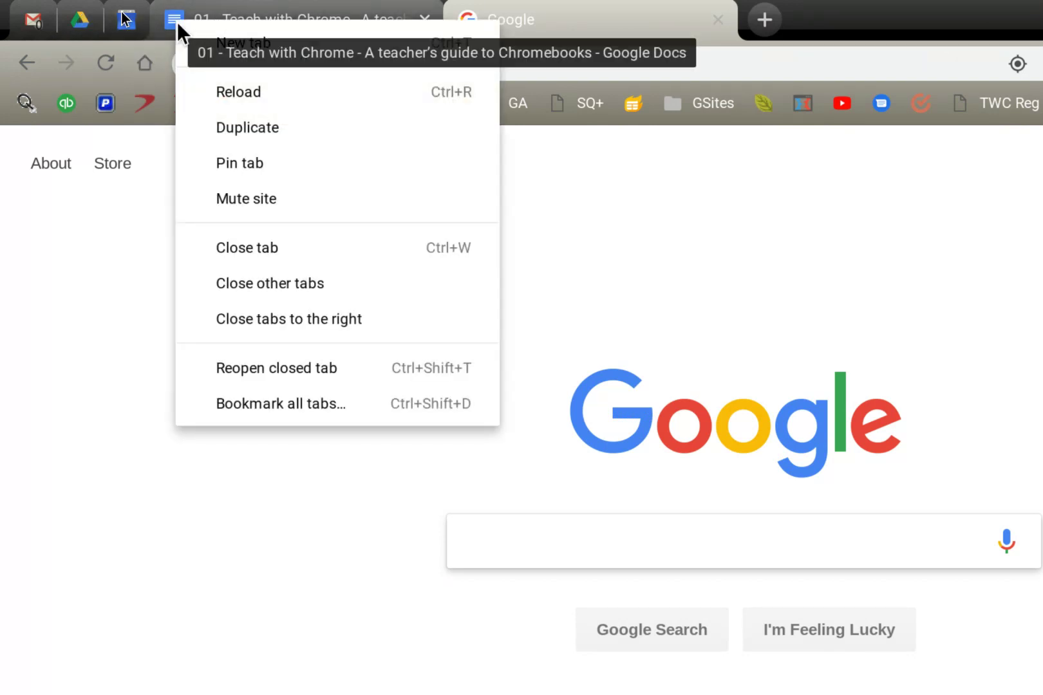
pyautogui.click(219, 164)
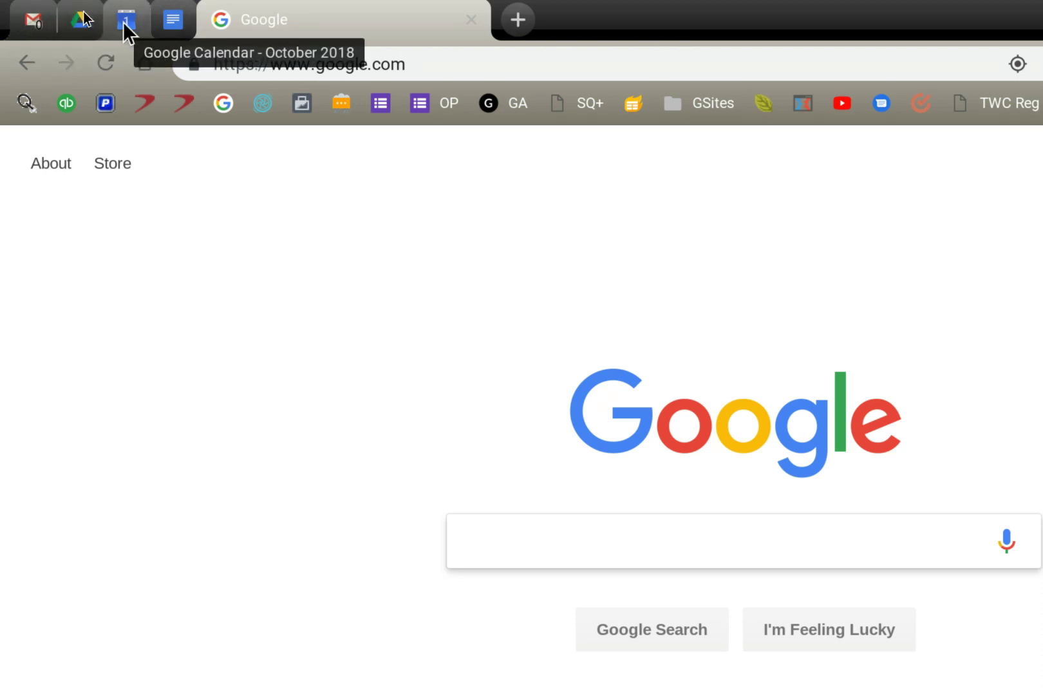
pyautogui.click(172, 25)
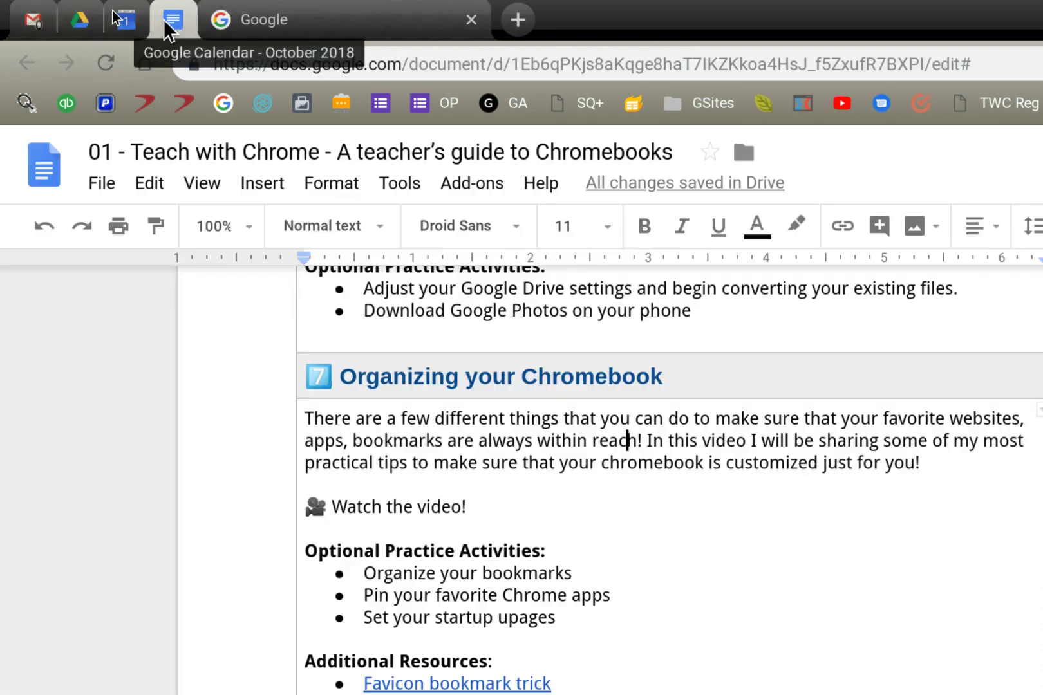
pyautogui.rightClick(170, 24)
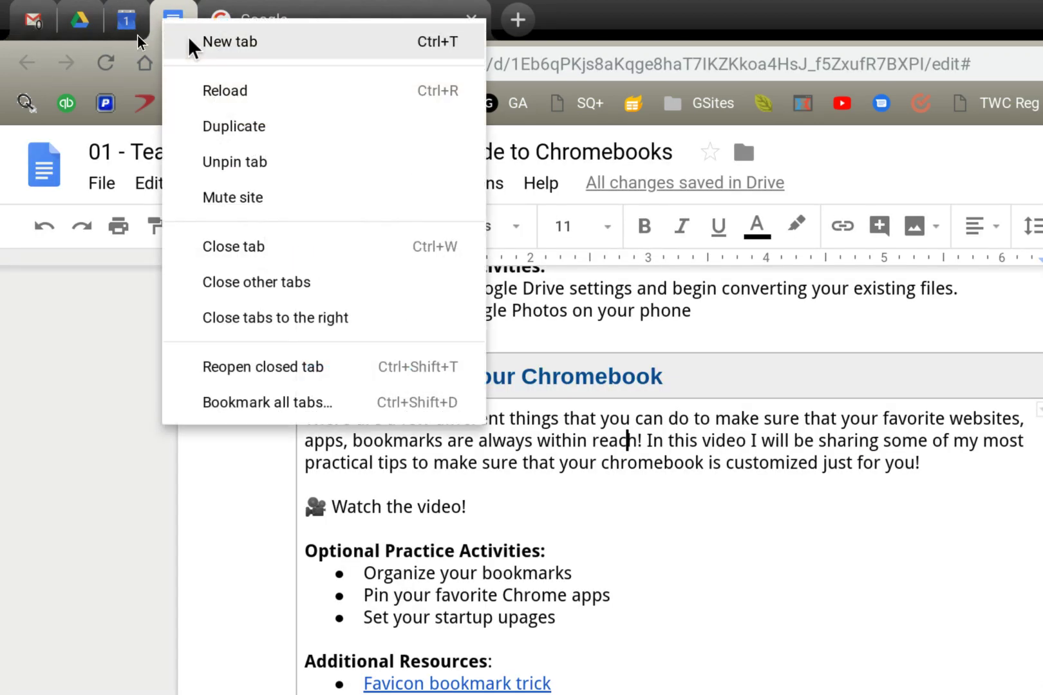
pyautogui.click(223, 162)
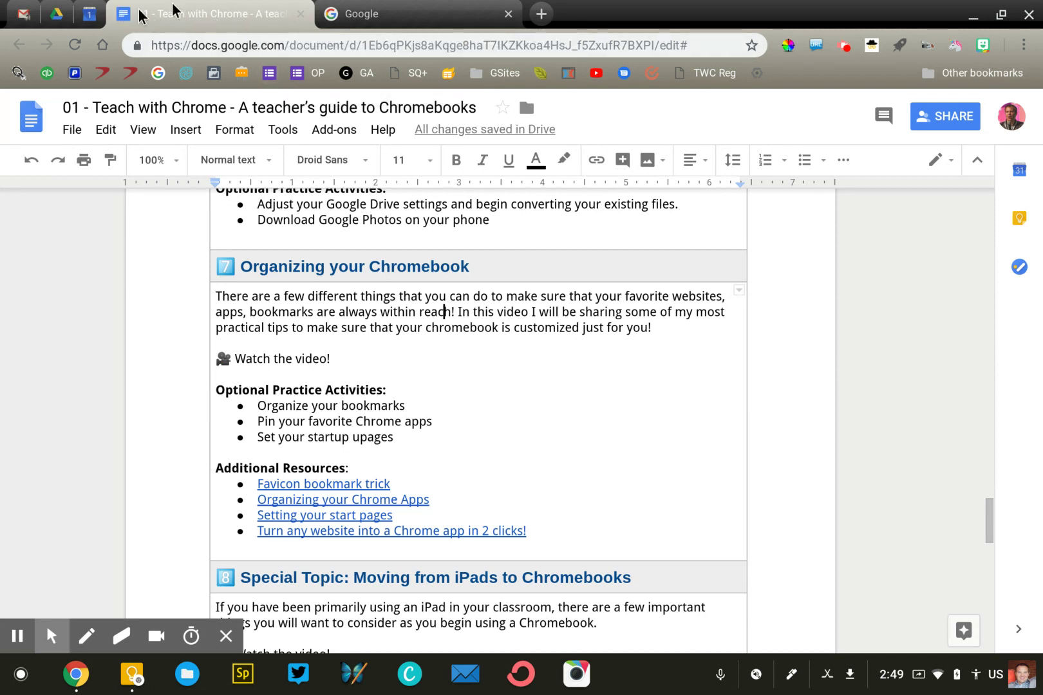
# Bookmark the teacher's guide document under its default name and find it in the bookmarks bar overflow
pyautogui.click(751, 45)
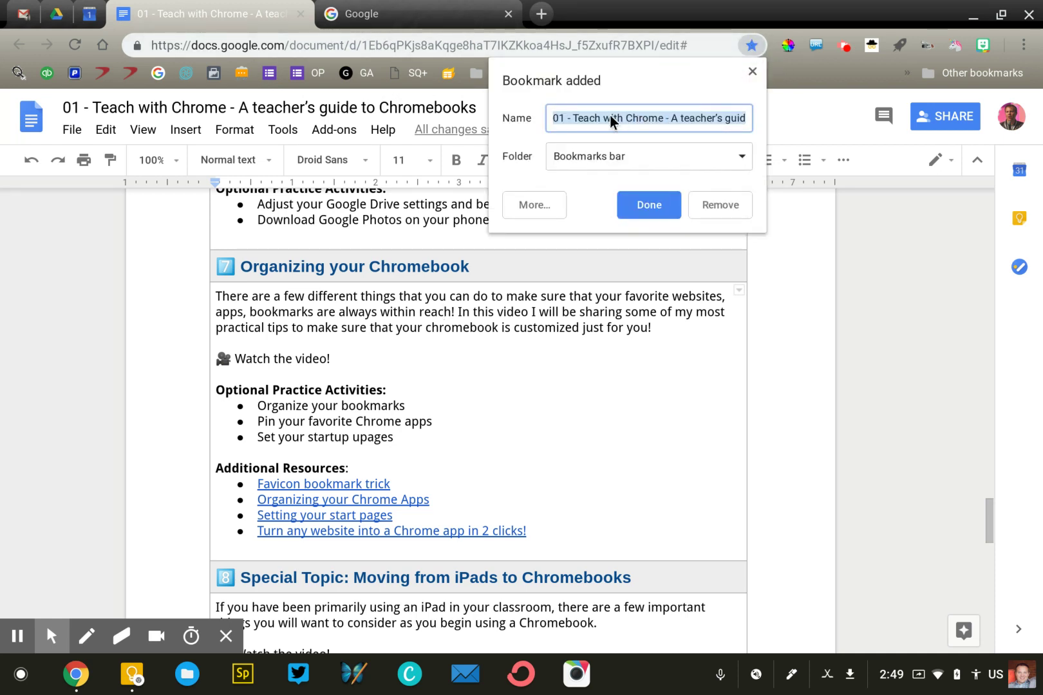
pyautogui.press('Return')
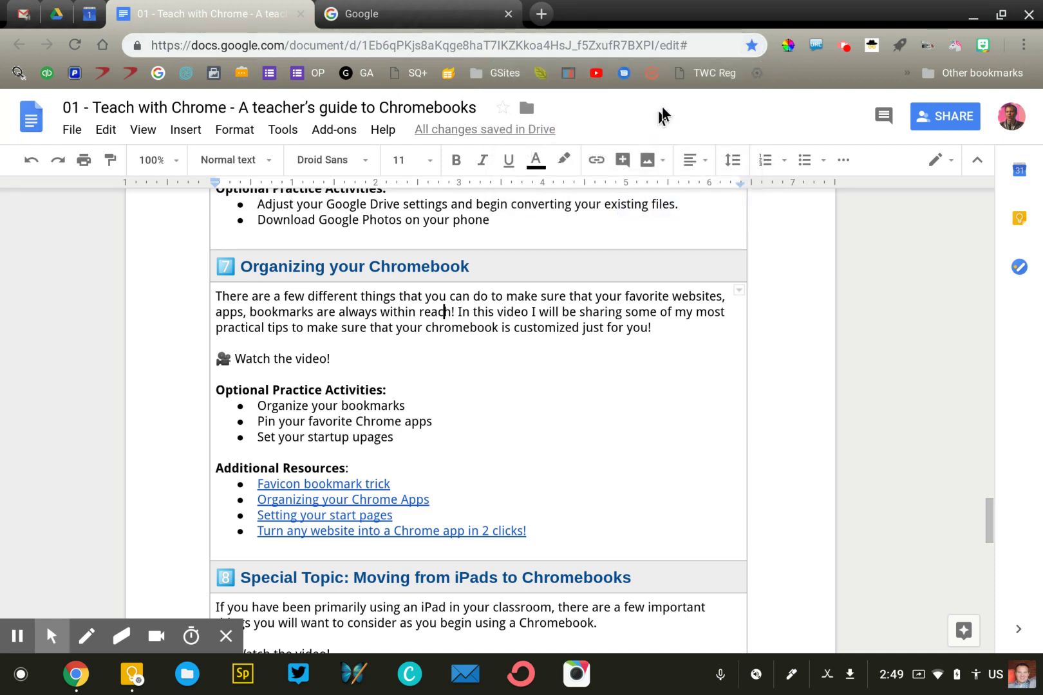
pyautogui.click(907, 73)
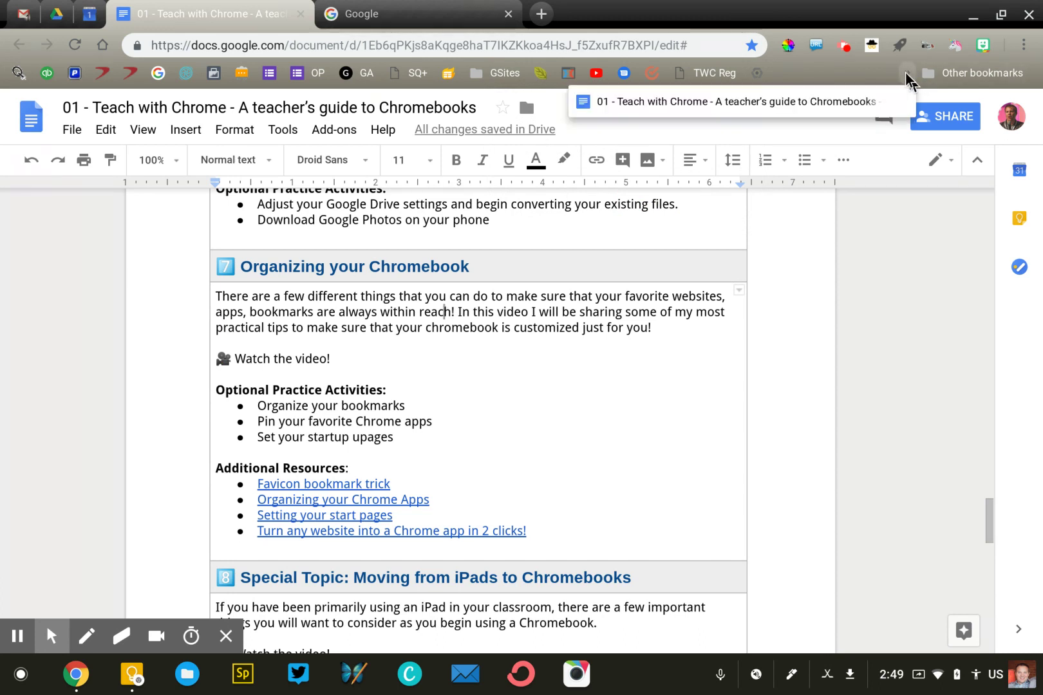
# Make the document's bookmark icon-only by clearing its name, then delete that bookmark
pyautogui.rightClick(602, 107)
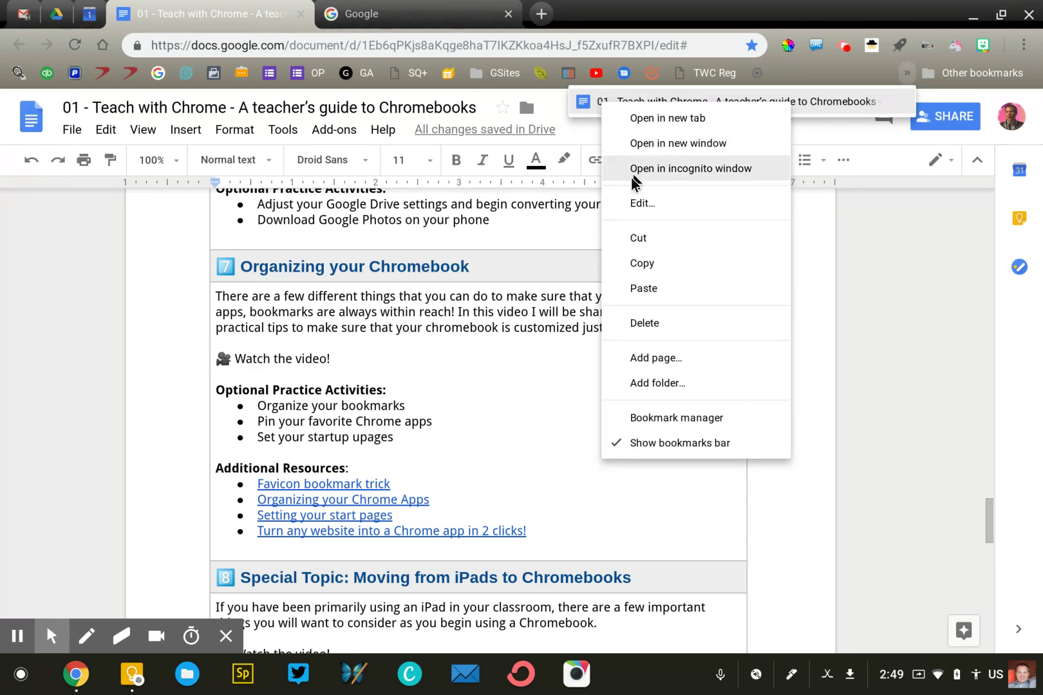
pyautogui.click(639, 204)
pyautogui.press('BackSpace')
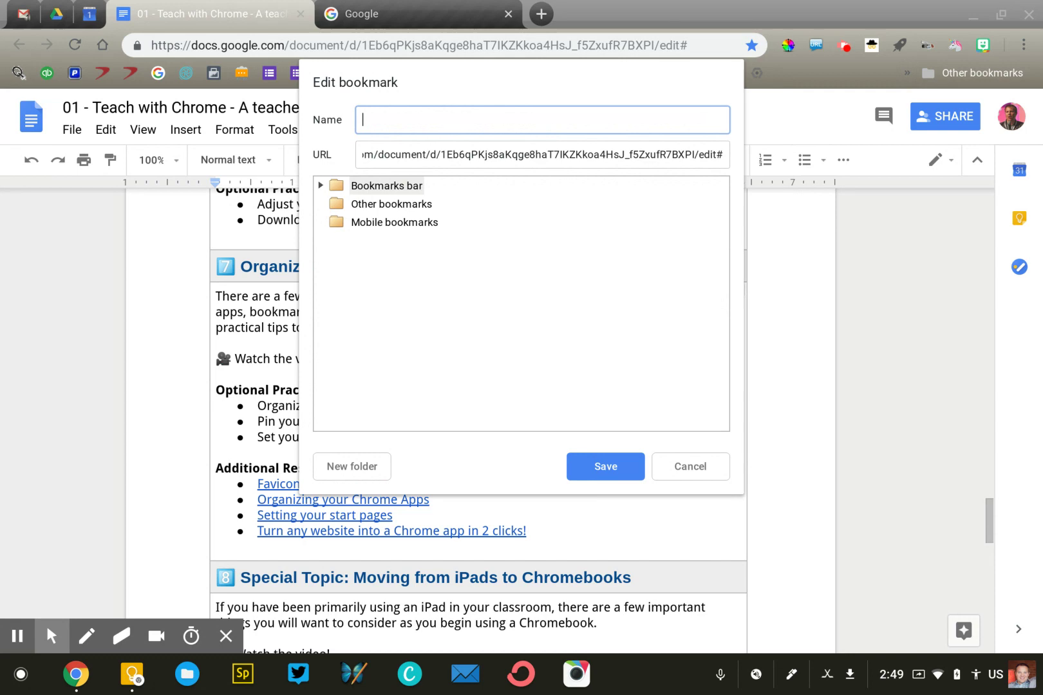
pyautogui.click(620, 468)
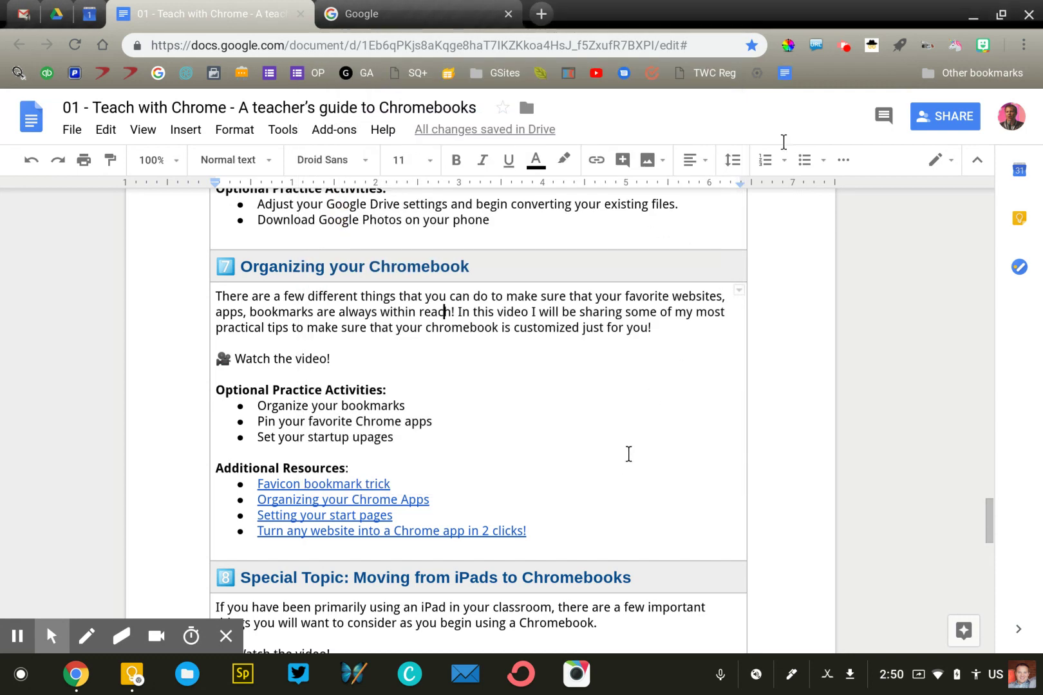
pyautogui.rightClick(786, 77)
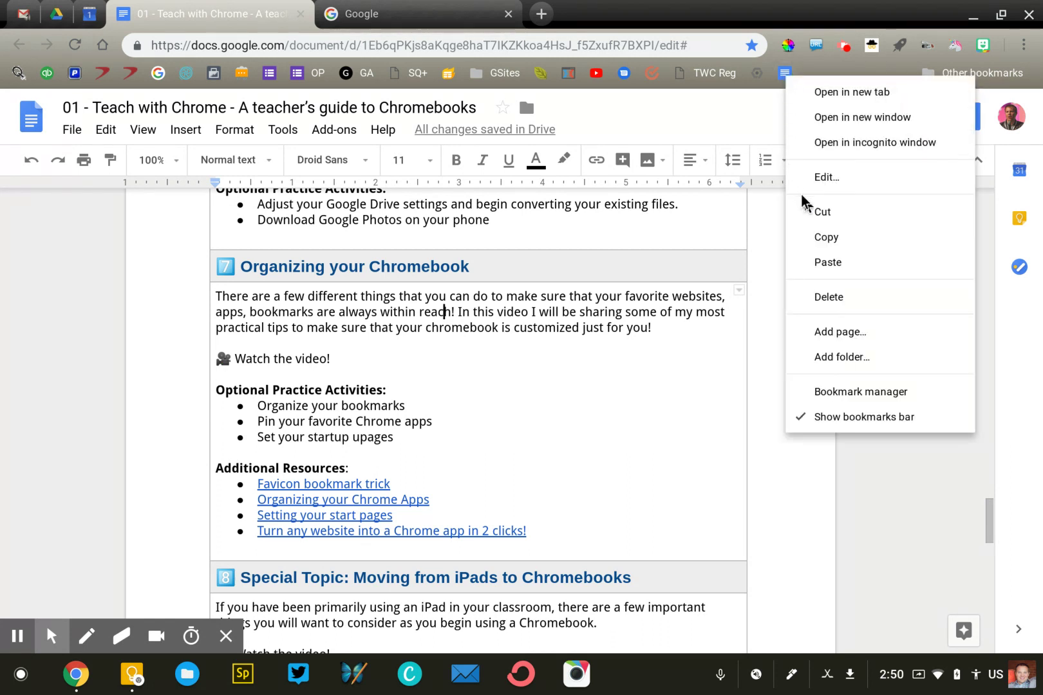
pyautogui.click(827, 299)
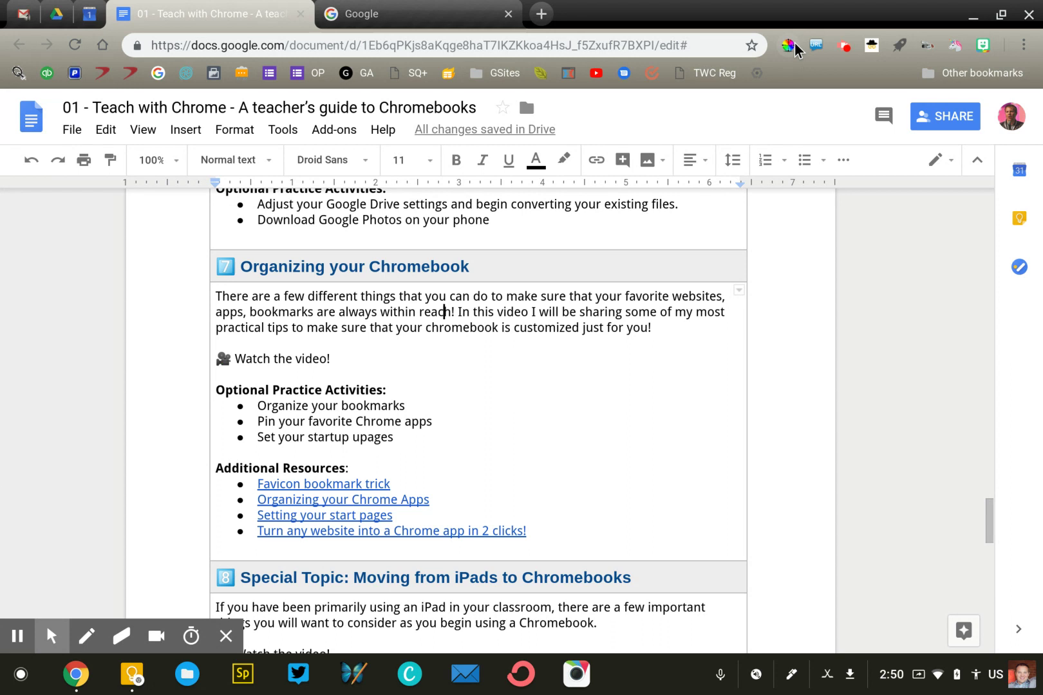
# Filter the extensions list by 'merc', switch Mercury Reader off, and close the extensions popup
pyautogui.click(926, 47)
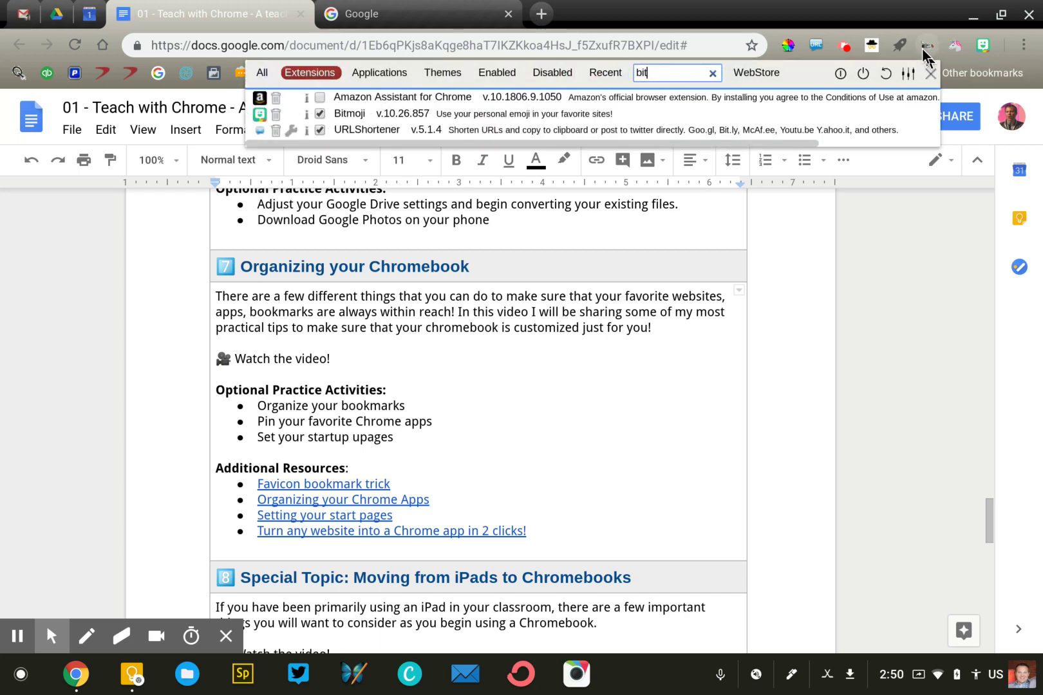
pyautogui.click(712, 74)
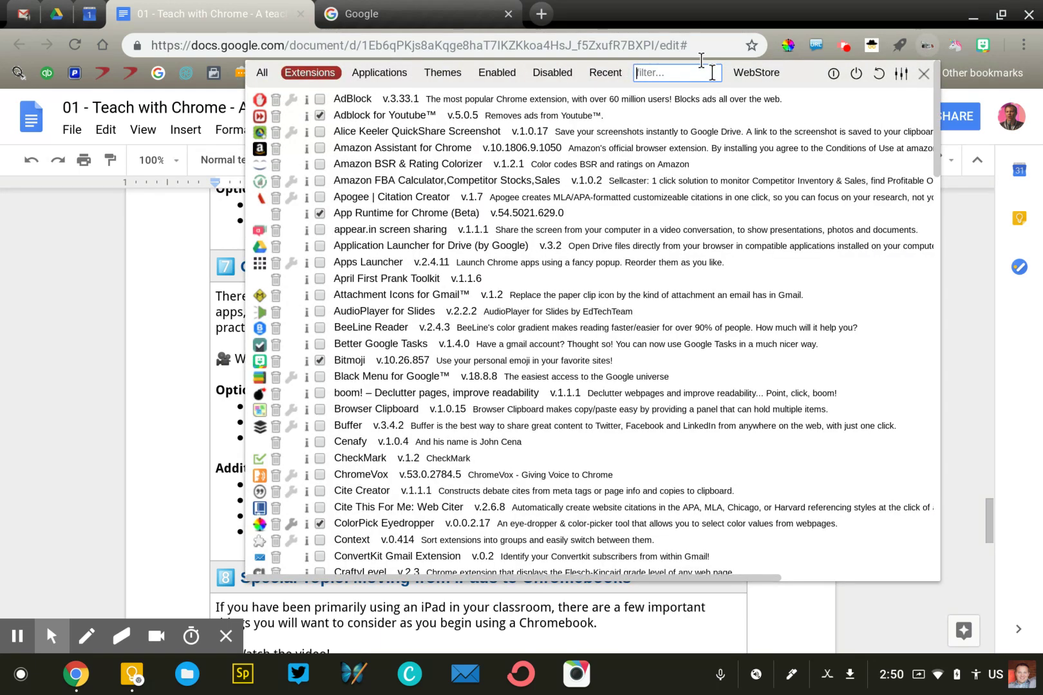
pyautogui.write('merc')
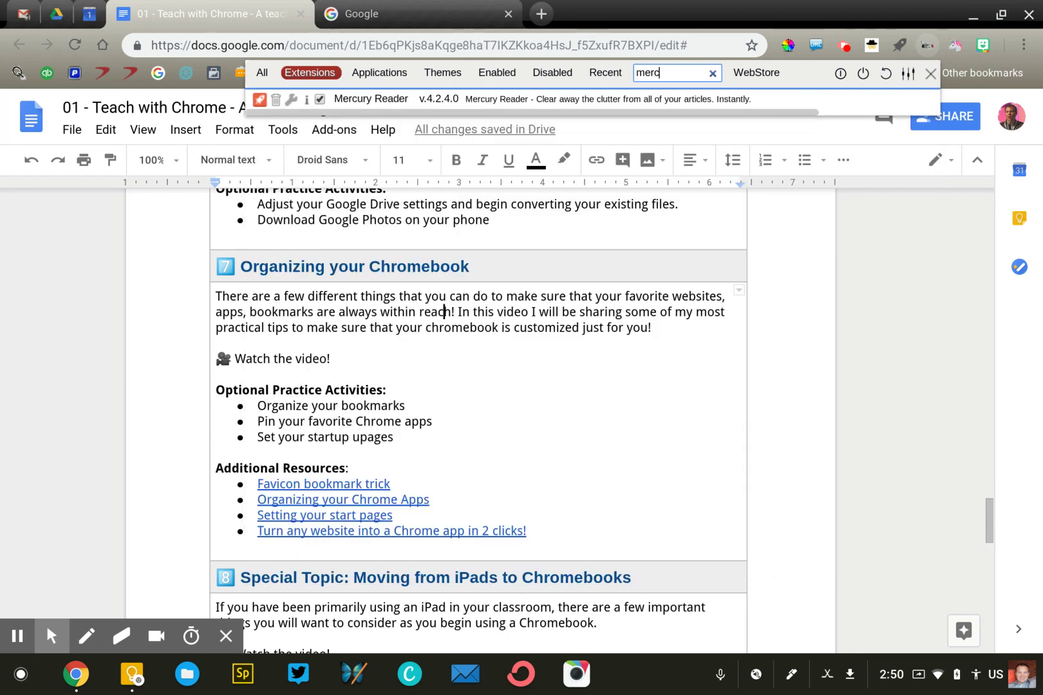
pyautogui.click(320, 100)
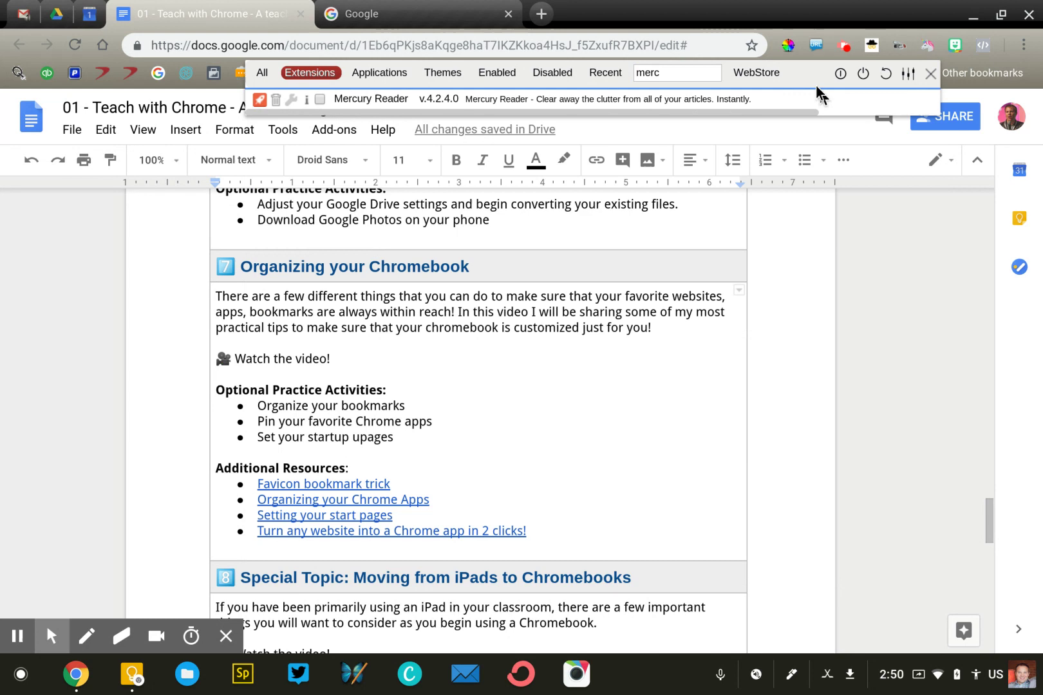
pyautogui.click(802, 20)
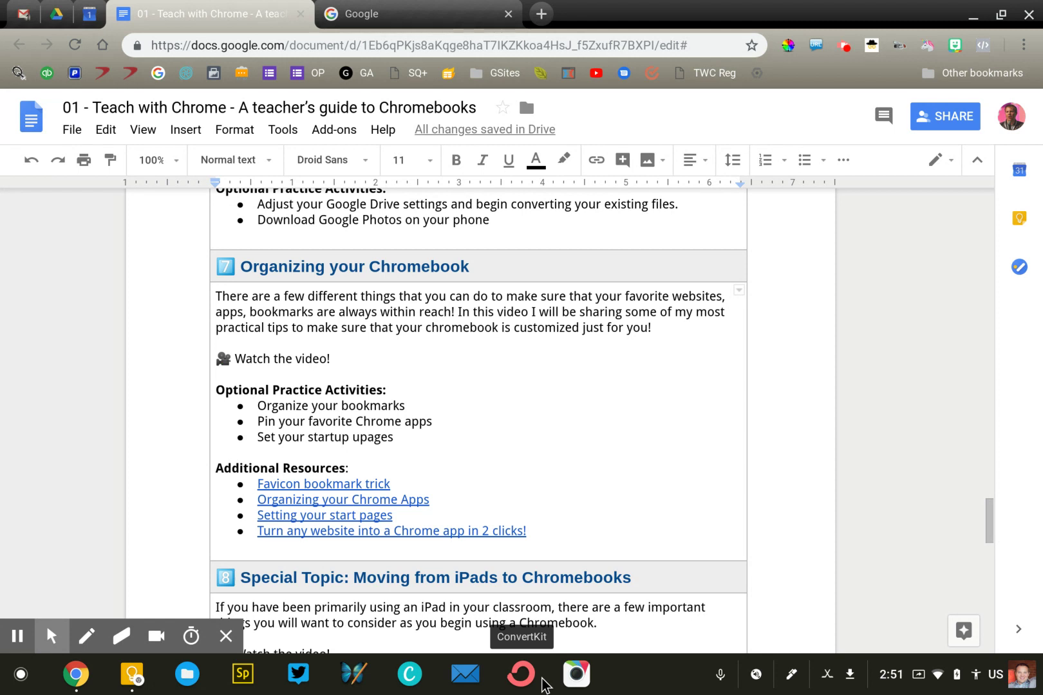
# Open the launcher's All Apps view, page to the last page, and look inside the Graphic Design folder
pyautogui.click(22, 674)
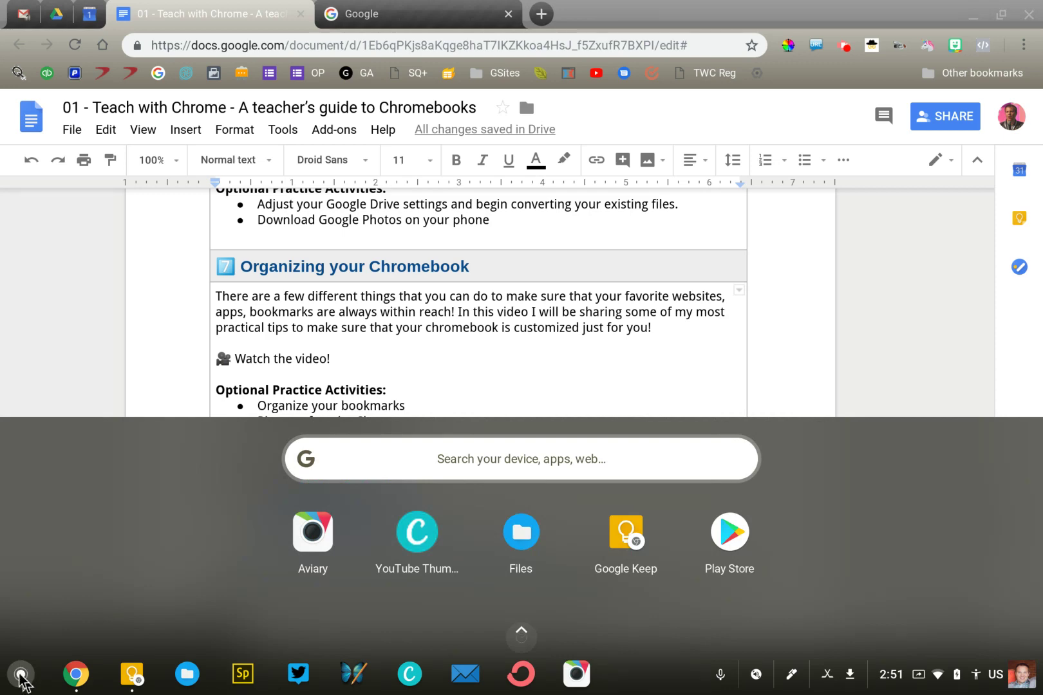
pyautogui.click(515, 639)
pyautogui.scroll(-5, 509, 634)
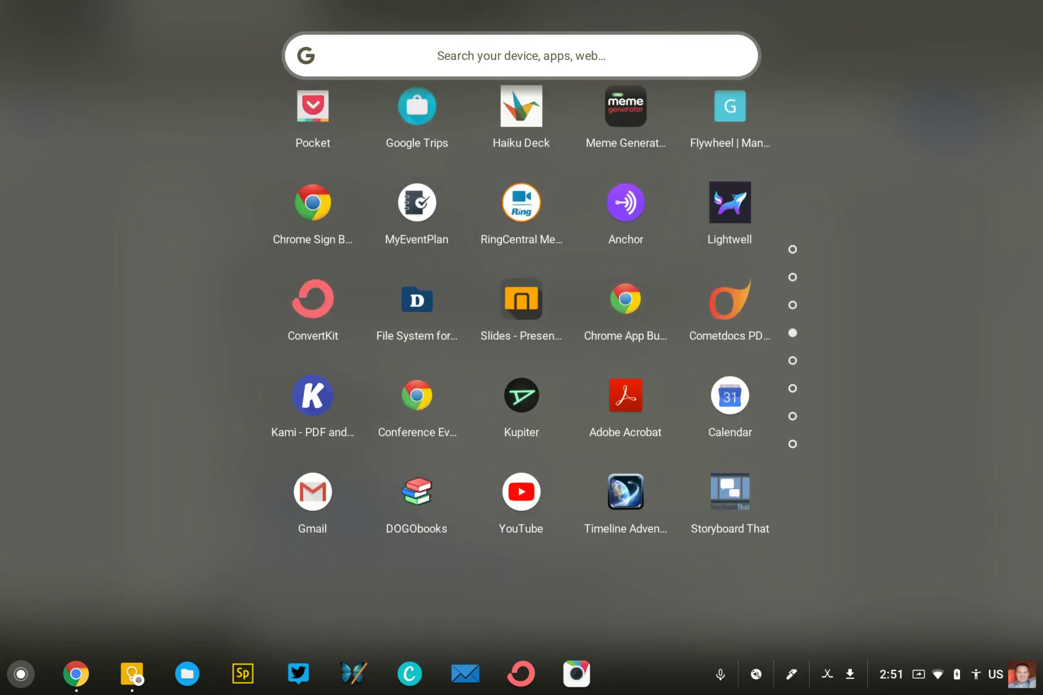
pyautogui.scroll(-3, 521, 322)
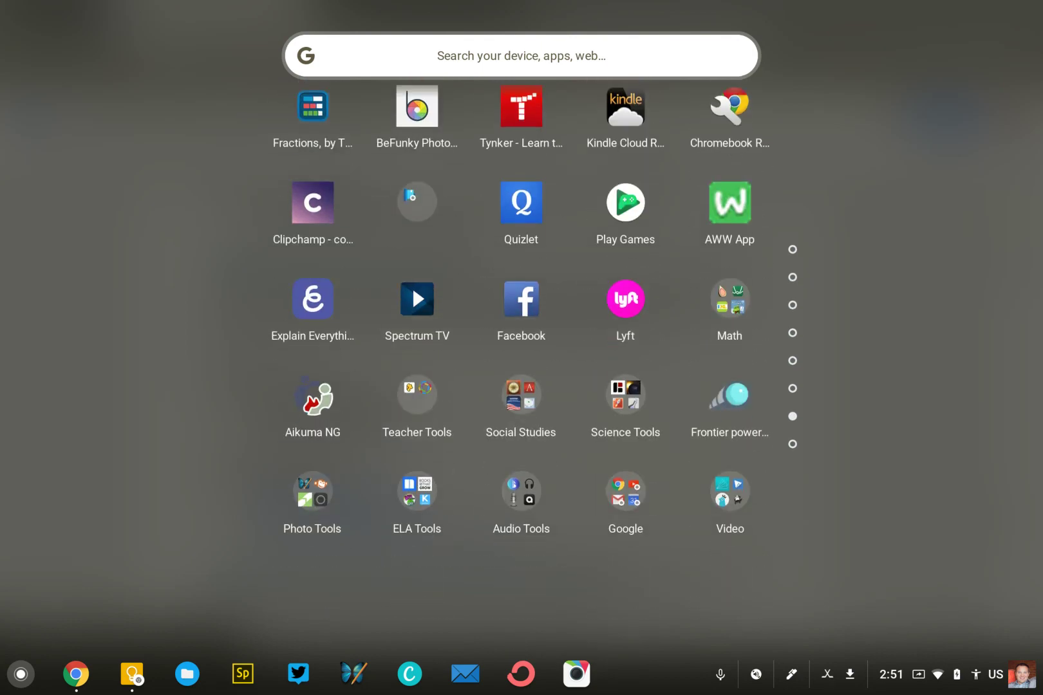
pyautogui.scroll(-1, 412, 320)
pyautogui.scroll(1, 412, 320)
pyautogui.scroll(1, 412, 320)
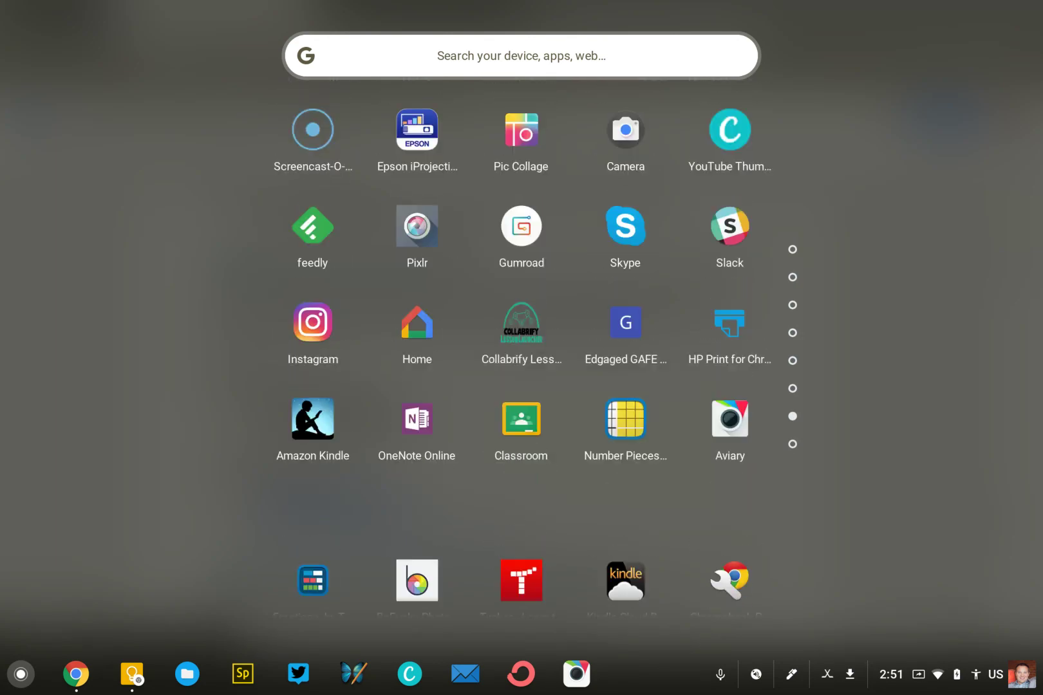
pyautogui.scroll(-1, 412, 330)
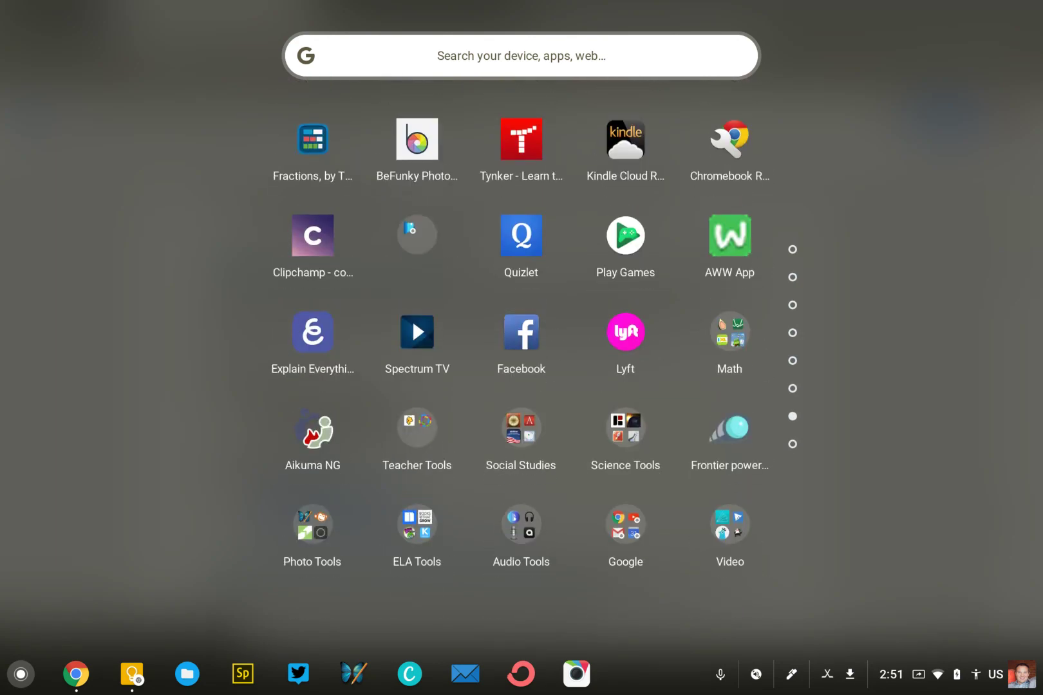
pyautogui.scroll(-1, 412, 331)
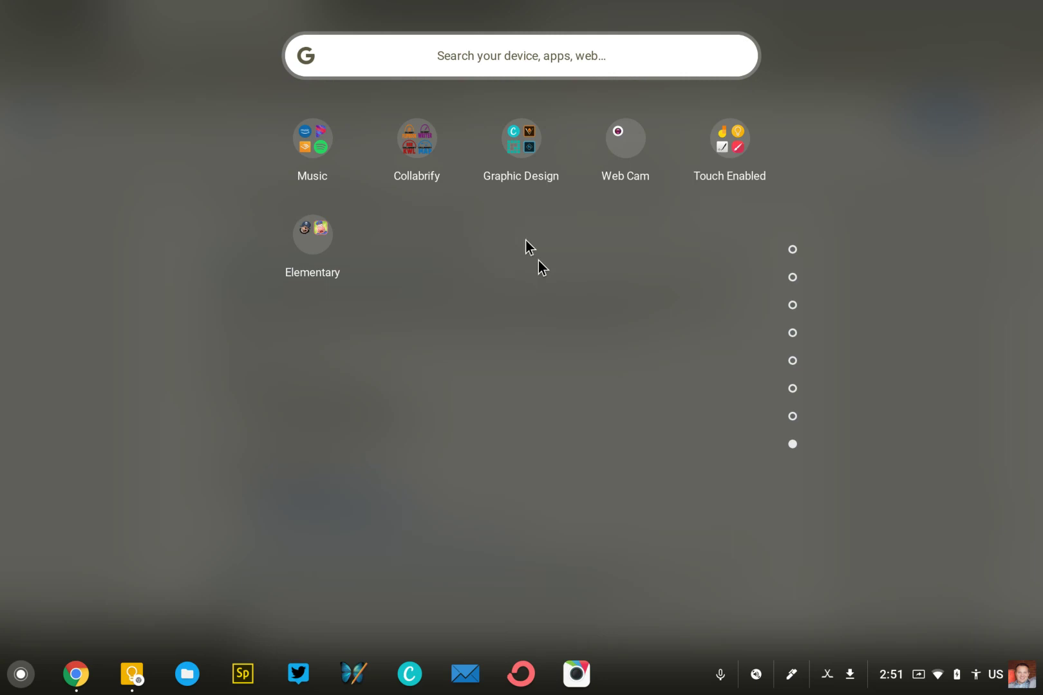
pyautogui.click(526, 152)
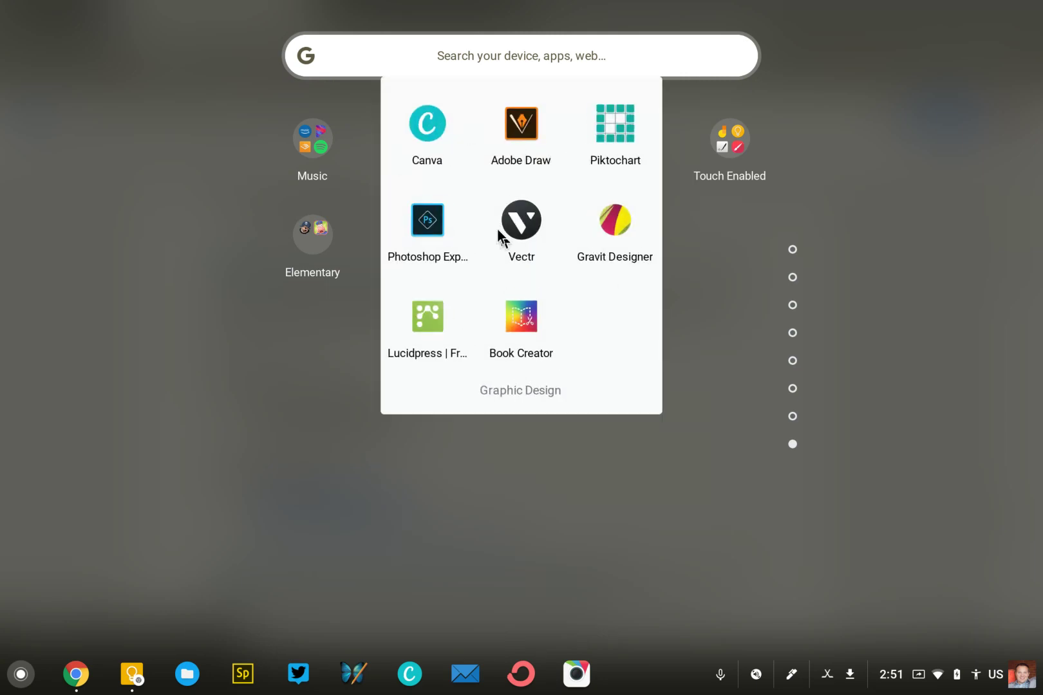
pyautogui.click(683, 246)
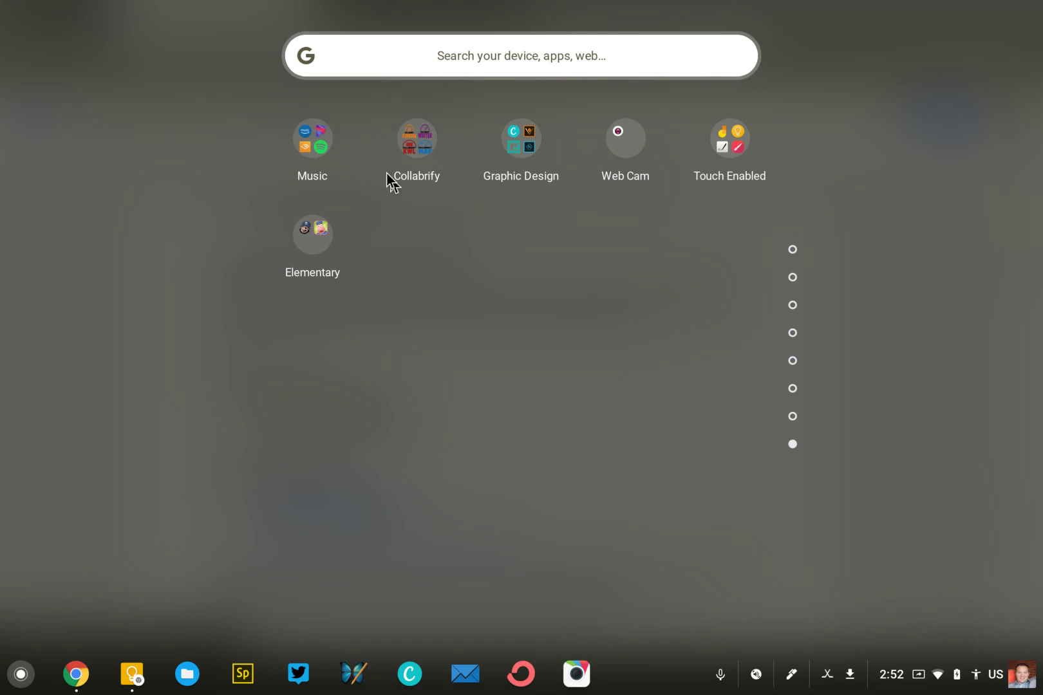
# Combine Quizlet and Play Games into a folder named 'Study Apps' and place it in the third row
pyautogui.scroll(1, 389, 178)
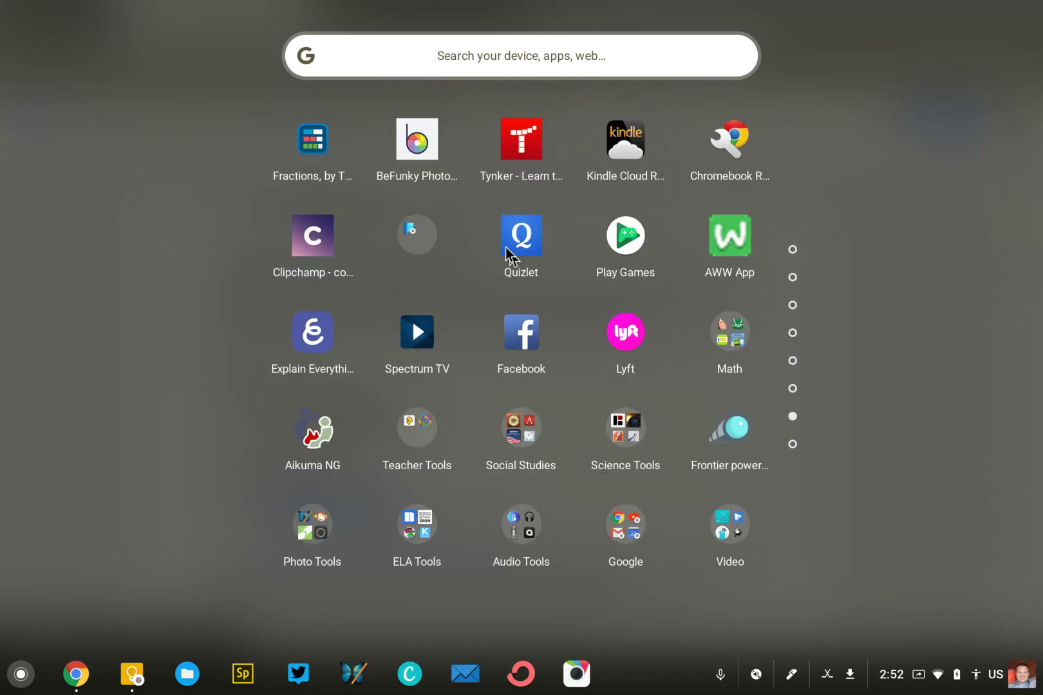
pyautogui.moveTo(509, 254); pyautogui.dragTo(587, 261)
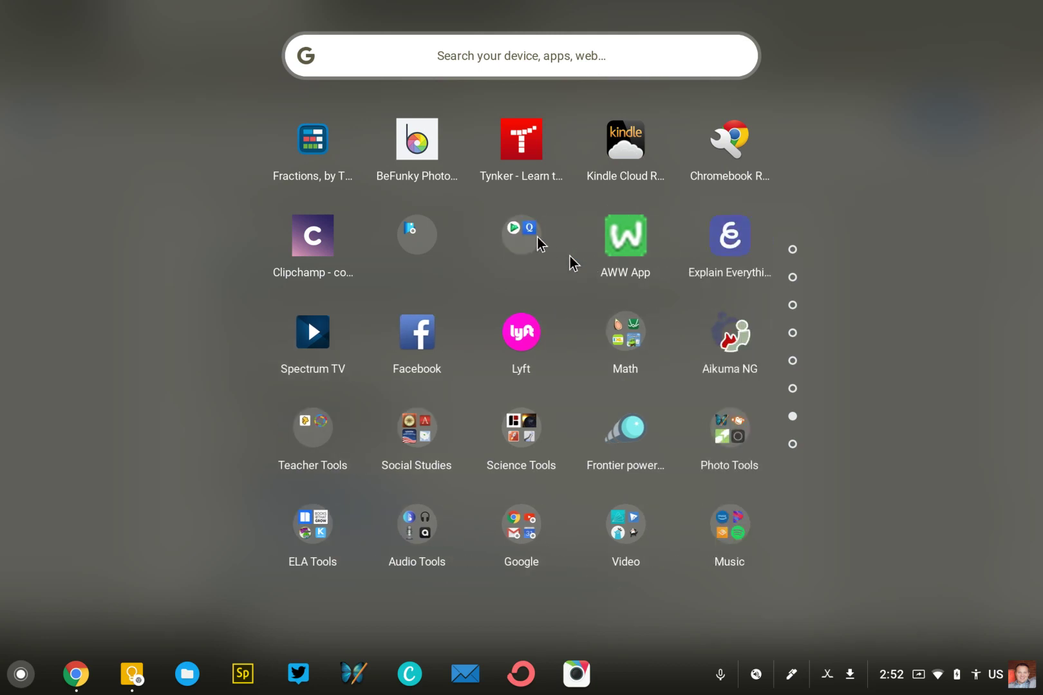
pyautogui.click(501, 243)
pyautogui.click(497, 282)
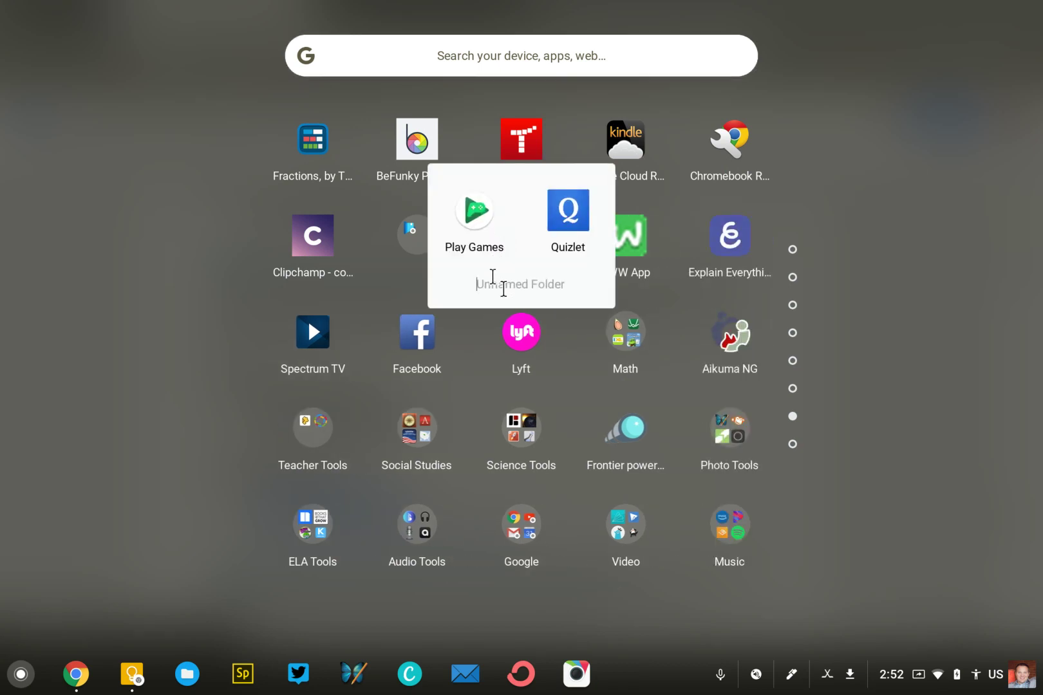
pyautogui.write('Study Apps')
pyautogui.press('Escape')
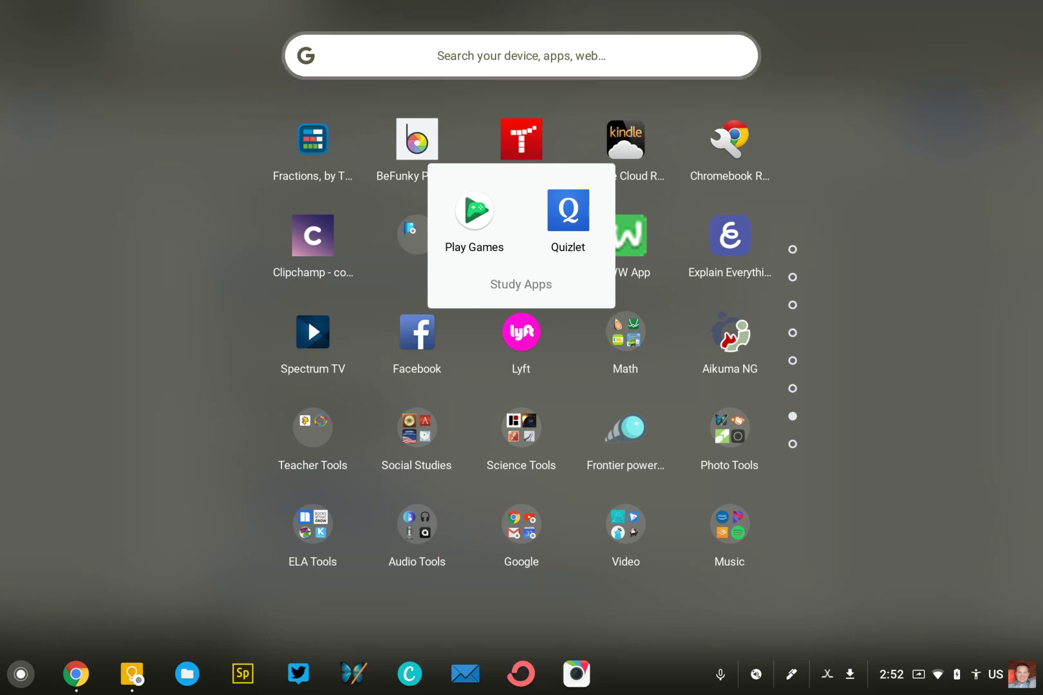
pyautogui.moveTo(529, 239); pyautogui.dragTo(433, 356)
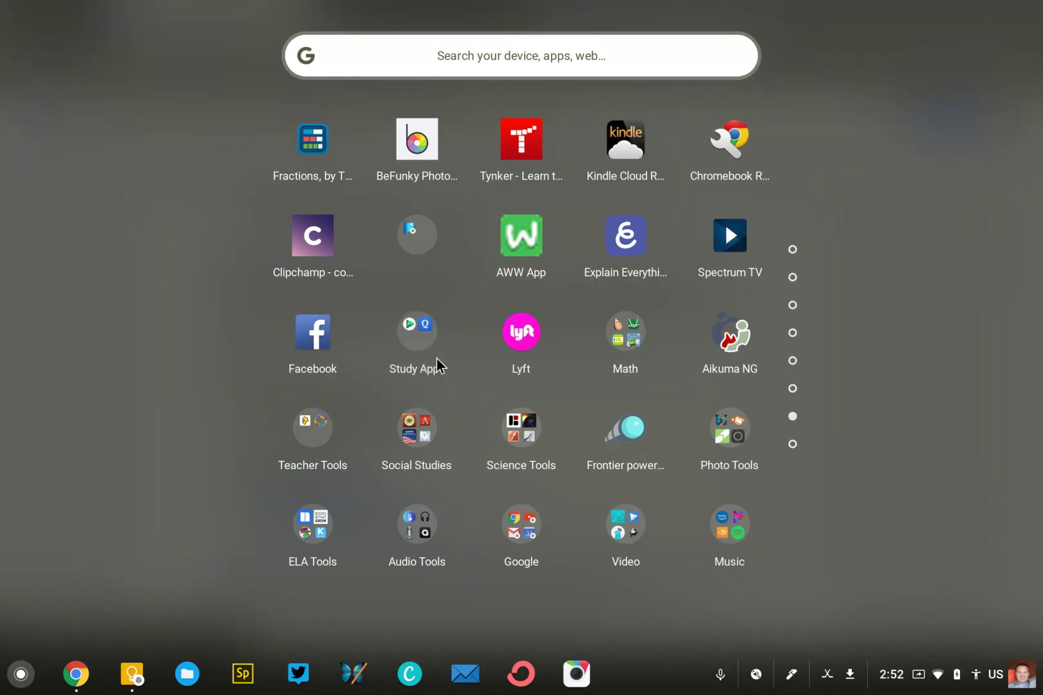
# Dismiss the launcher to return to the teacher's guide document
pyautogui.press('Escape')
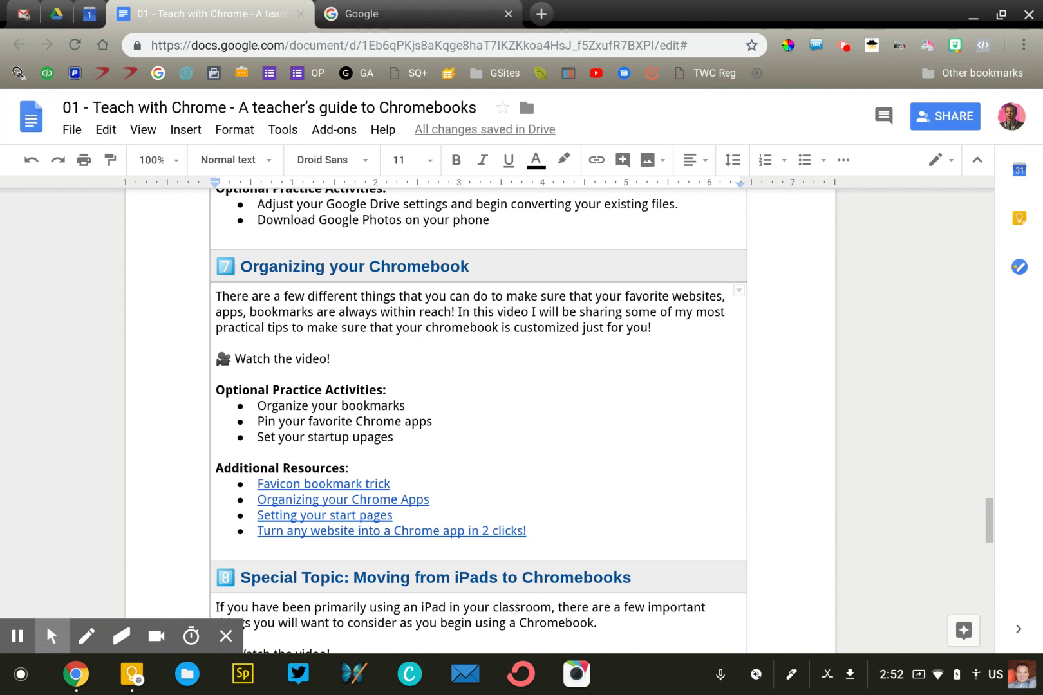